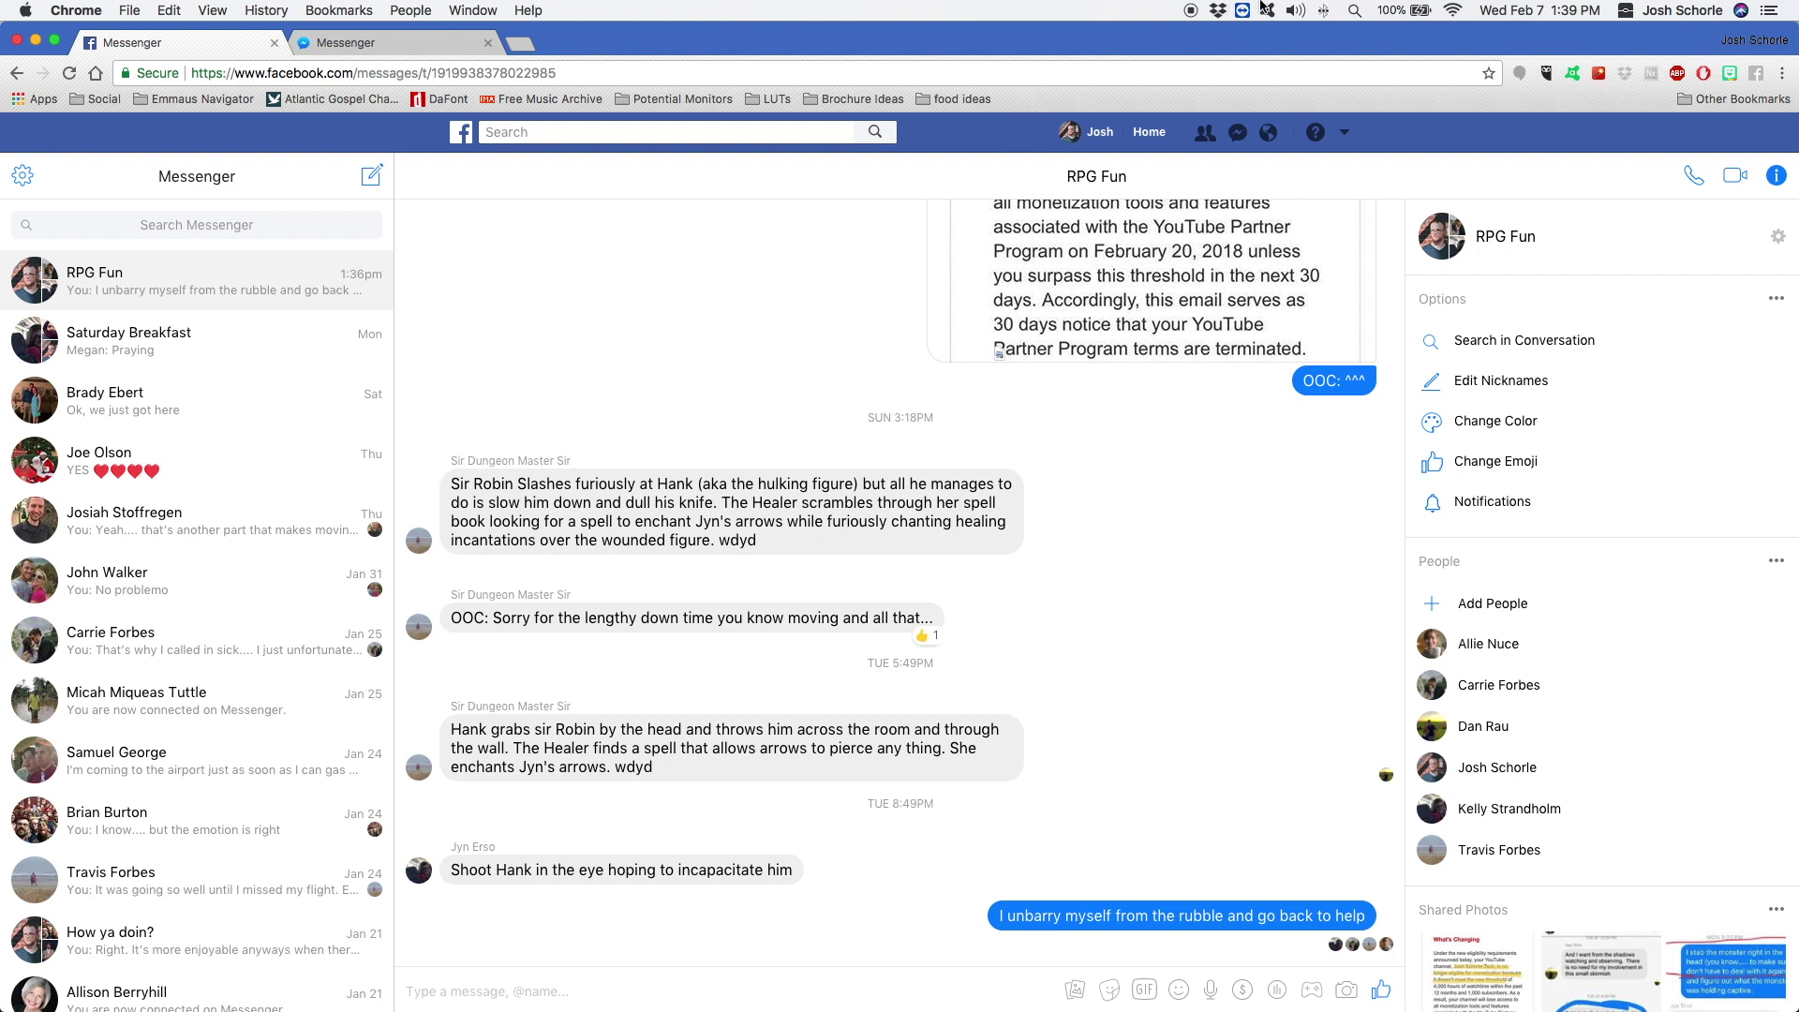
Drag the No Bake Chocolate Chip Cookie Bars PDF from Dropbox's Documents folder into the RPG Fun chat.
{"action": "left_click", "coordinate": [1218, 11]}
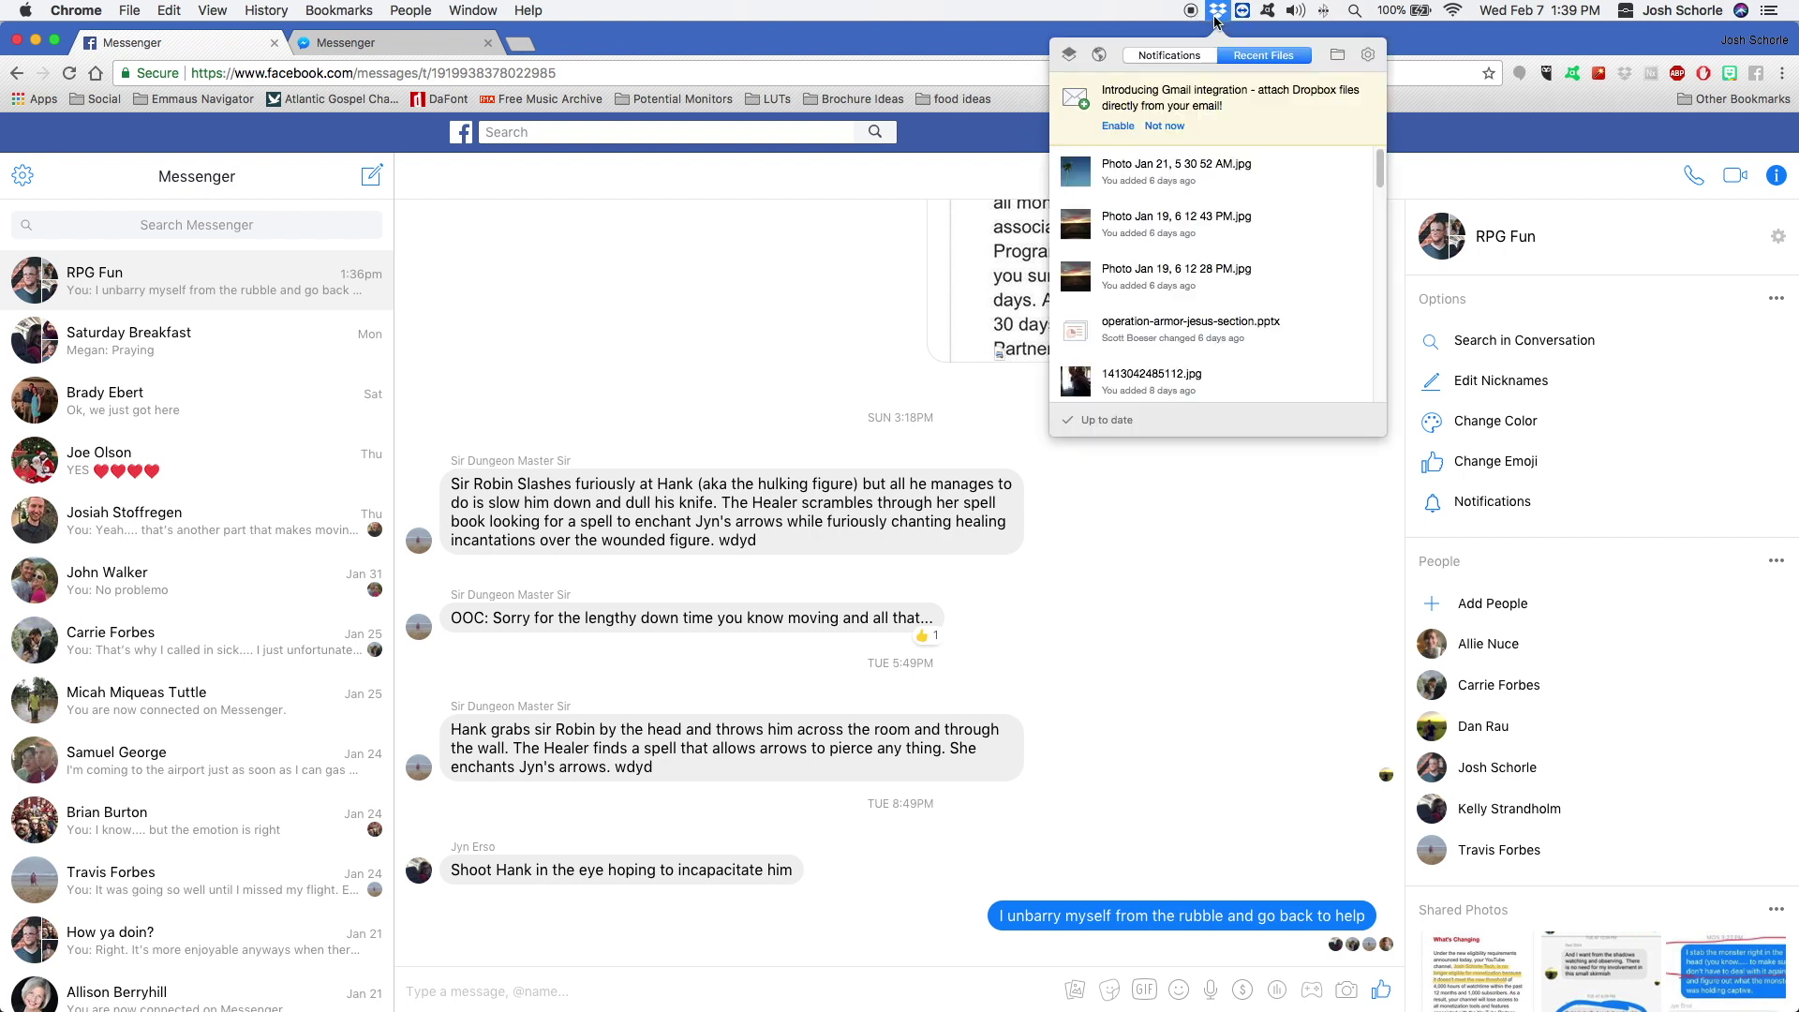
{"action": "left_click", "coordinate": [1339, 55]}
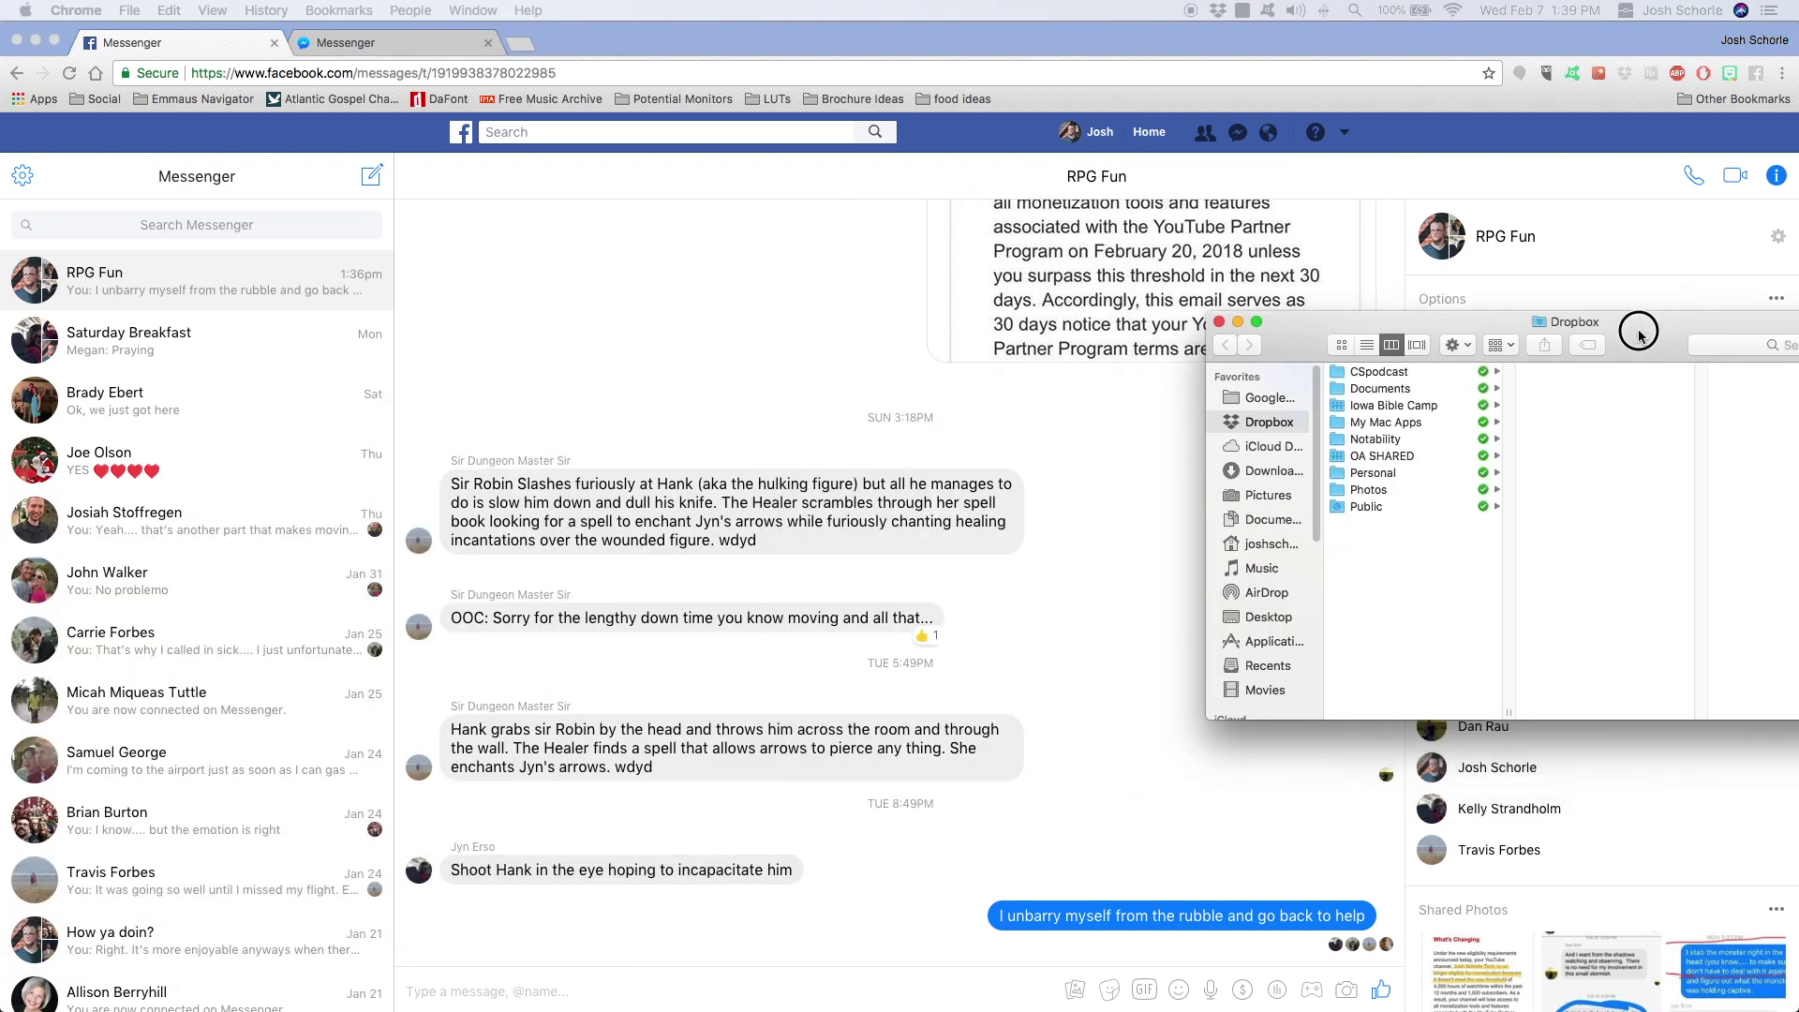
{"action": "left_click", "coordinate": [1219, 249]}
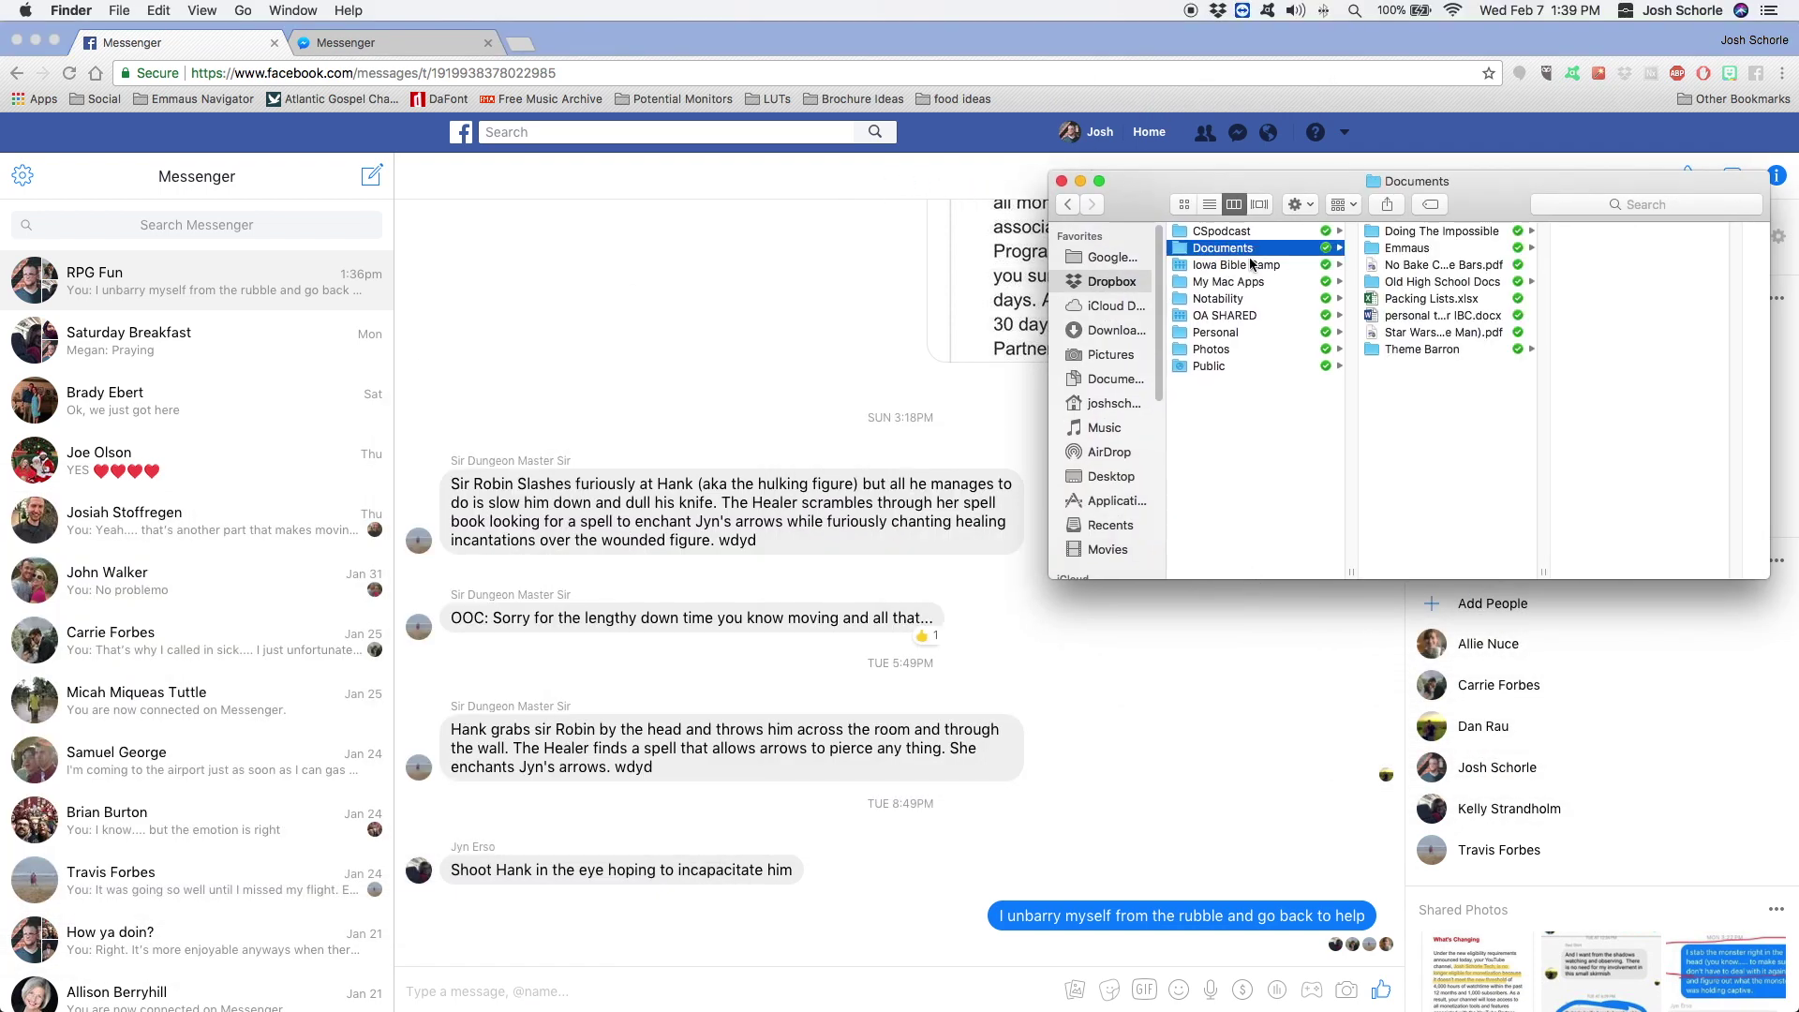
{"action": "left_click", "coordinate": [1411, 267]}
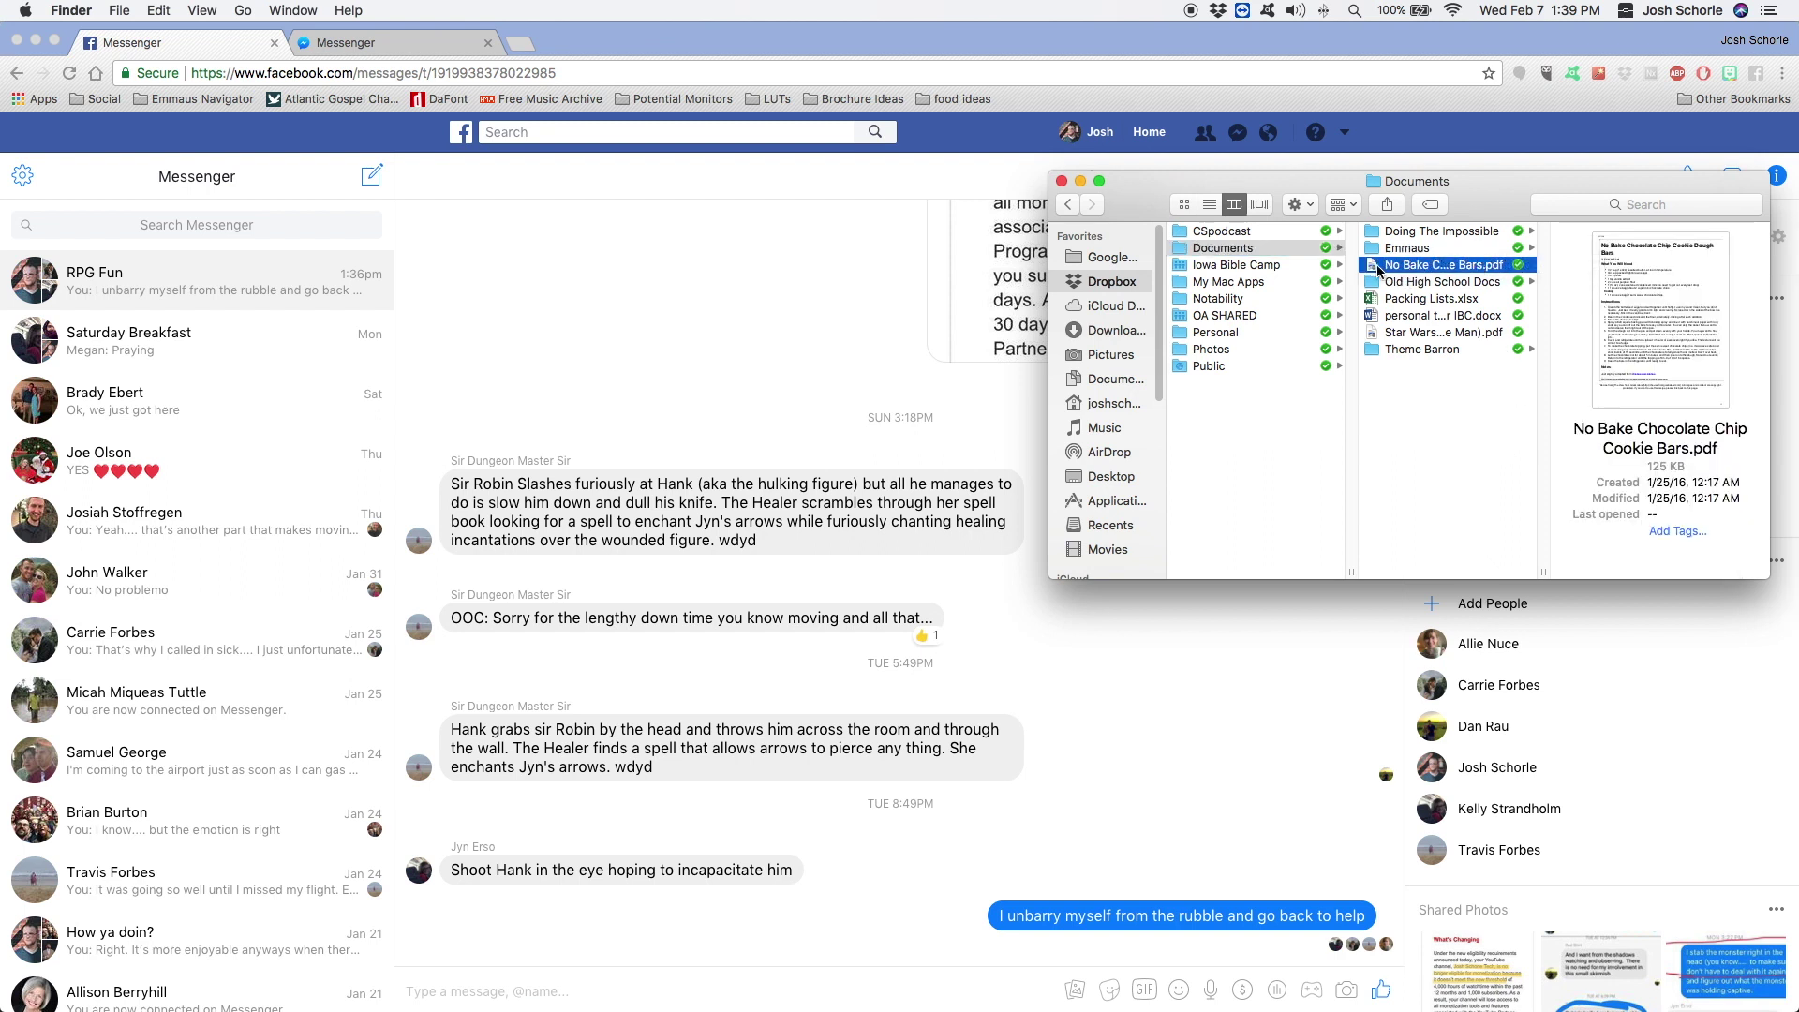
{"action": "left_click_drag", "start_coordinate": [1373, 265], "coordinate": [532, 991]}
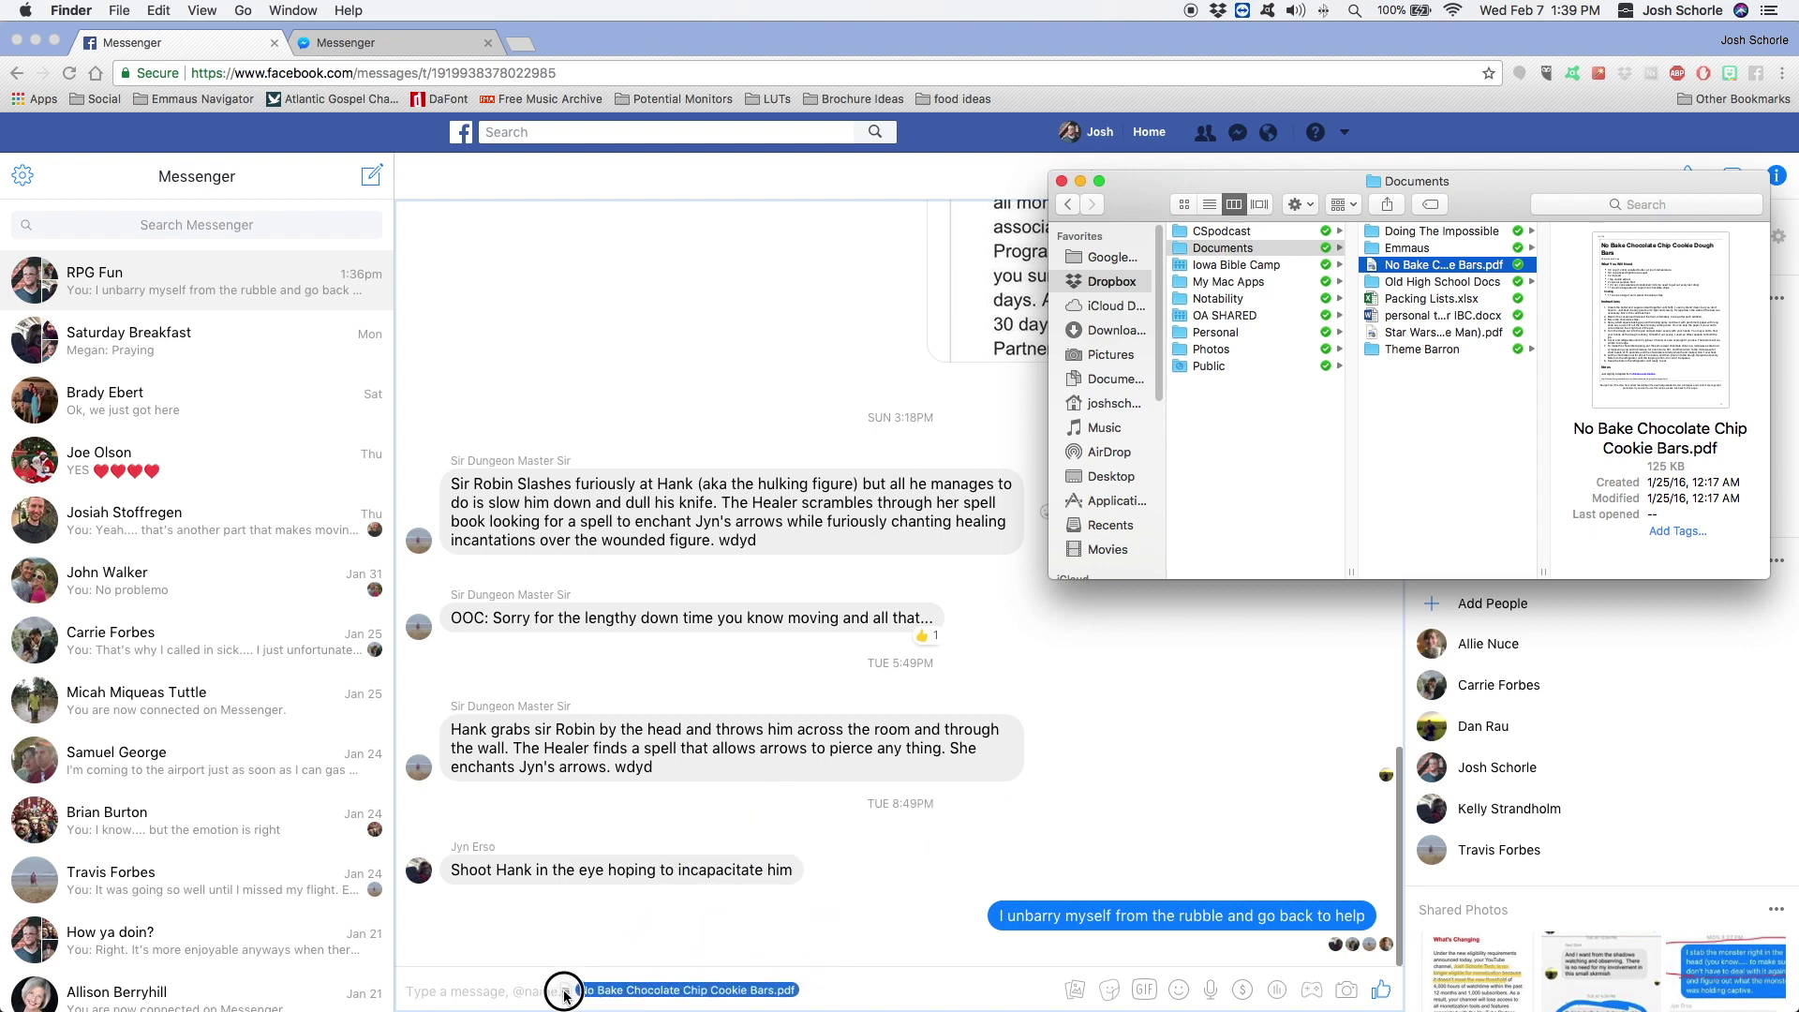
{"action": "left_click", "coordinate": [669, 37]}
Drop 'Star Wars (John Williams is the Man).pdf' from Documents into RPG Fun on messenger.com.
{"action": "left_click", "coordinate": [349, 42]}
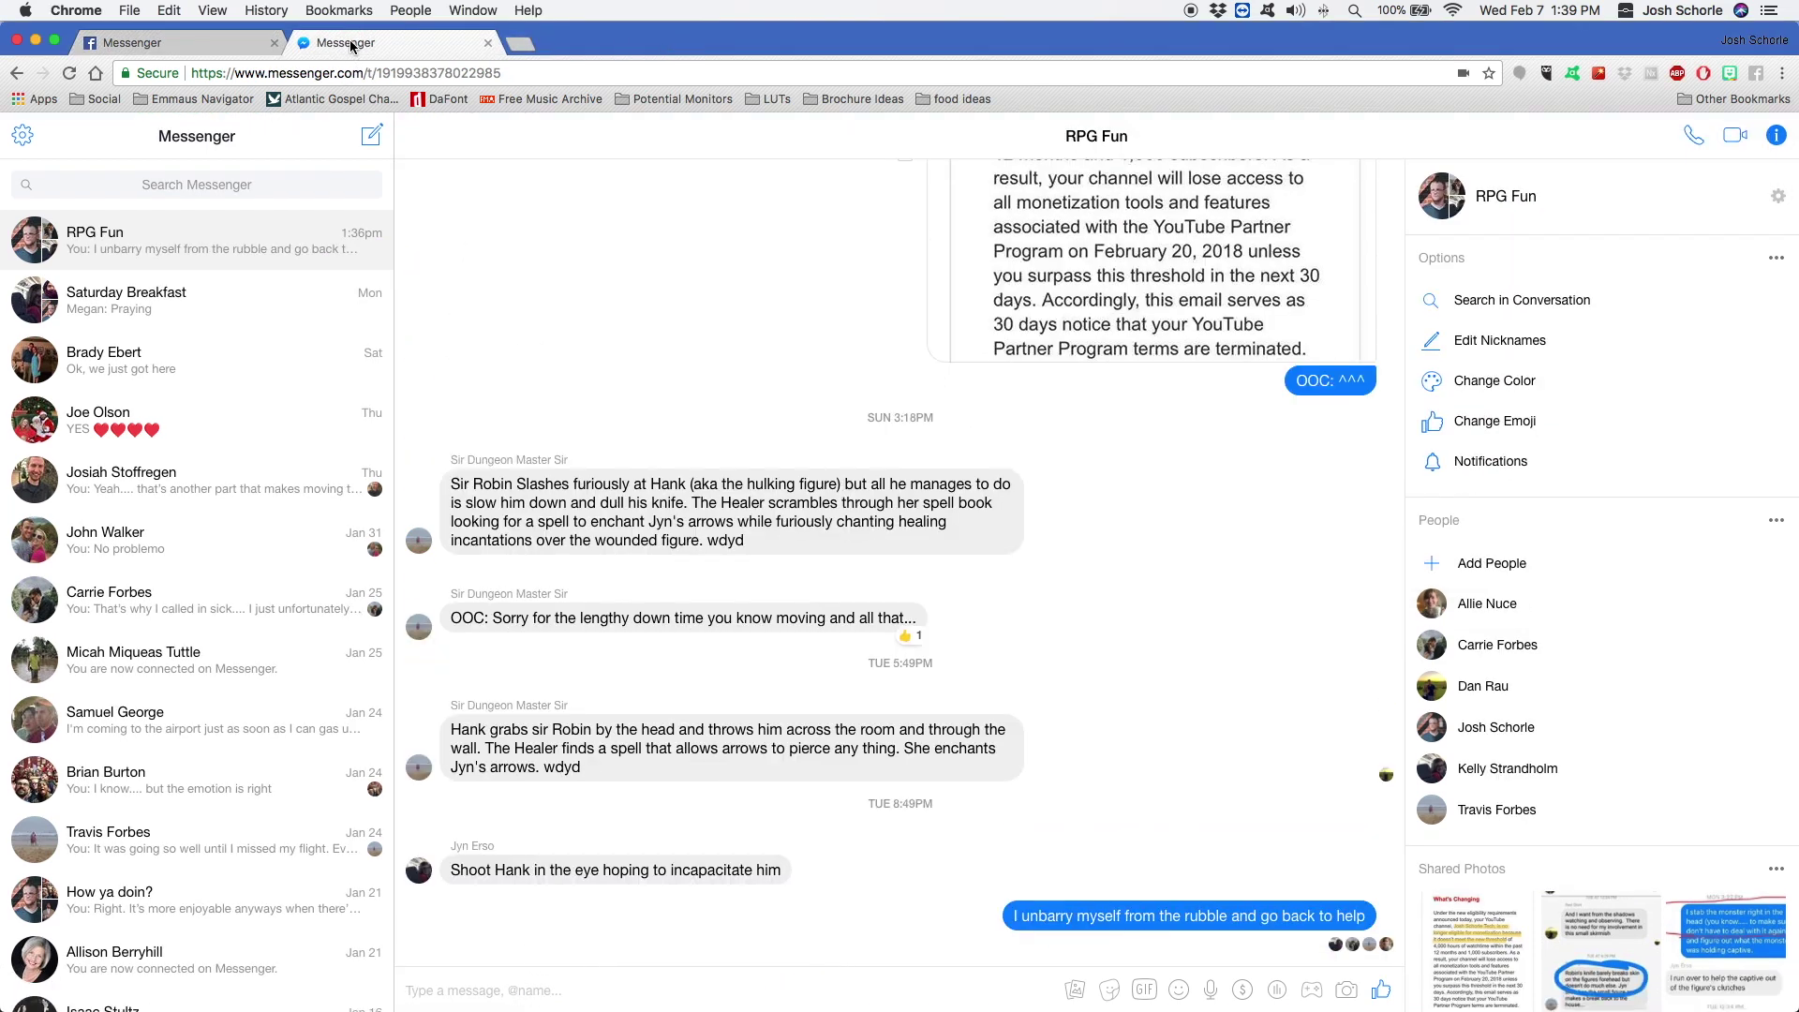
{"action": "mouse_move", "coordinate": [274, 980]}
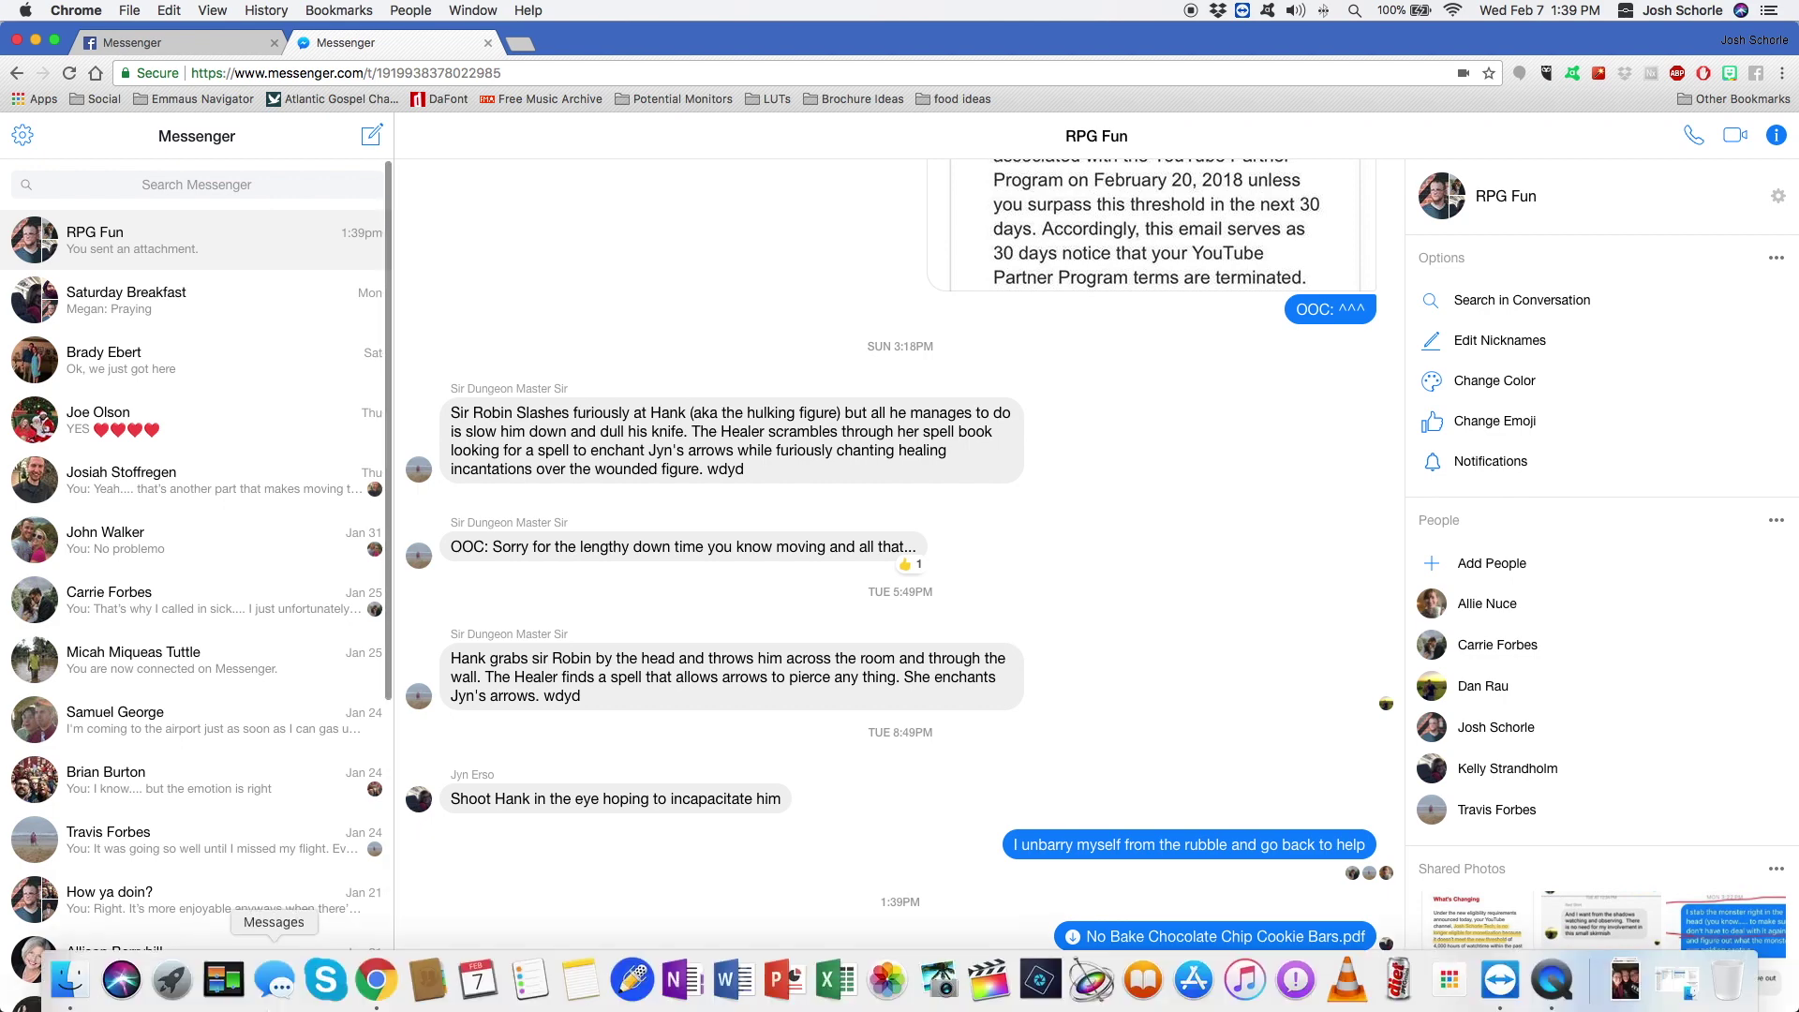
{"action": "key", "text": "super+Tab"}
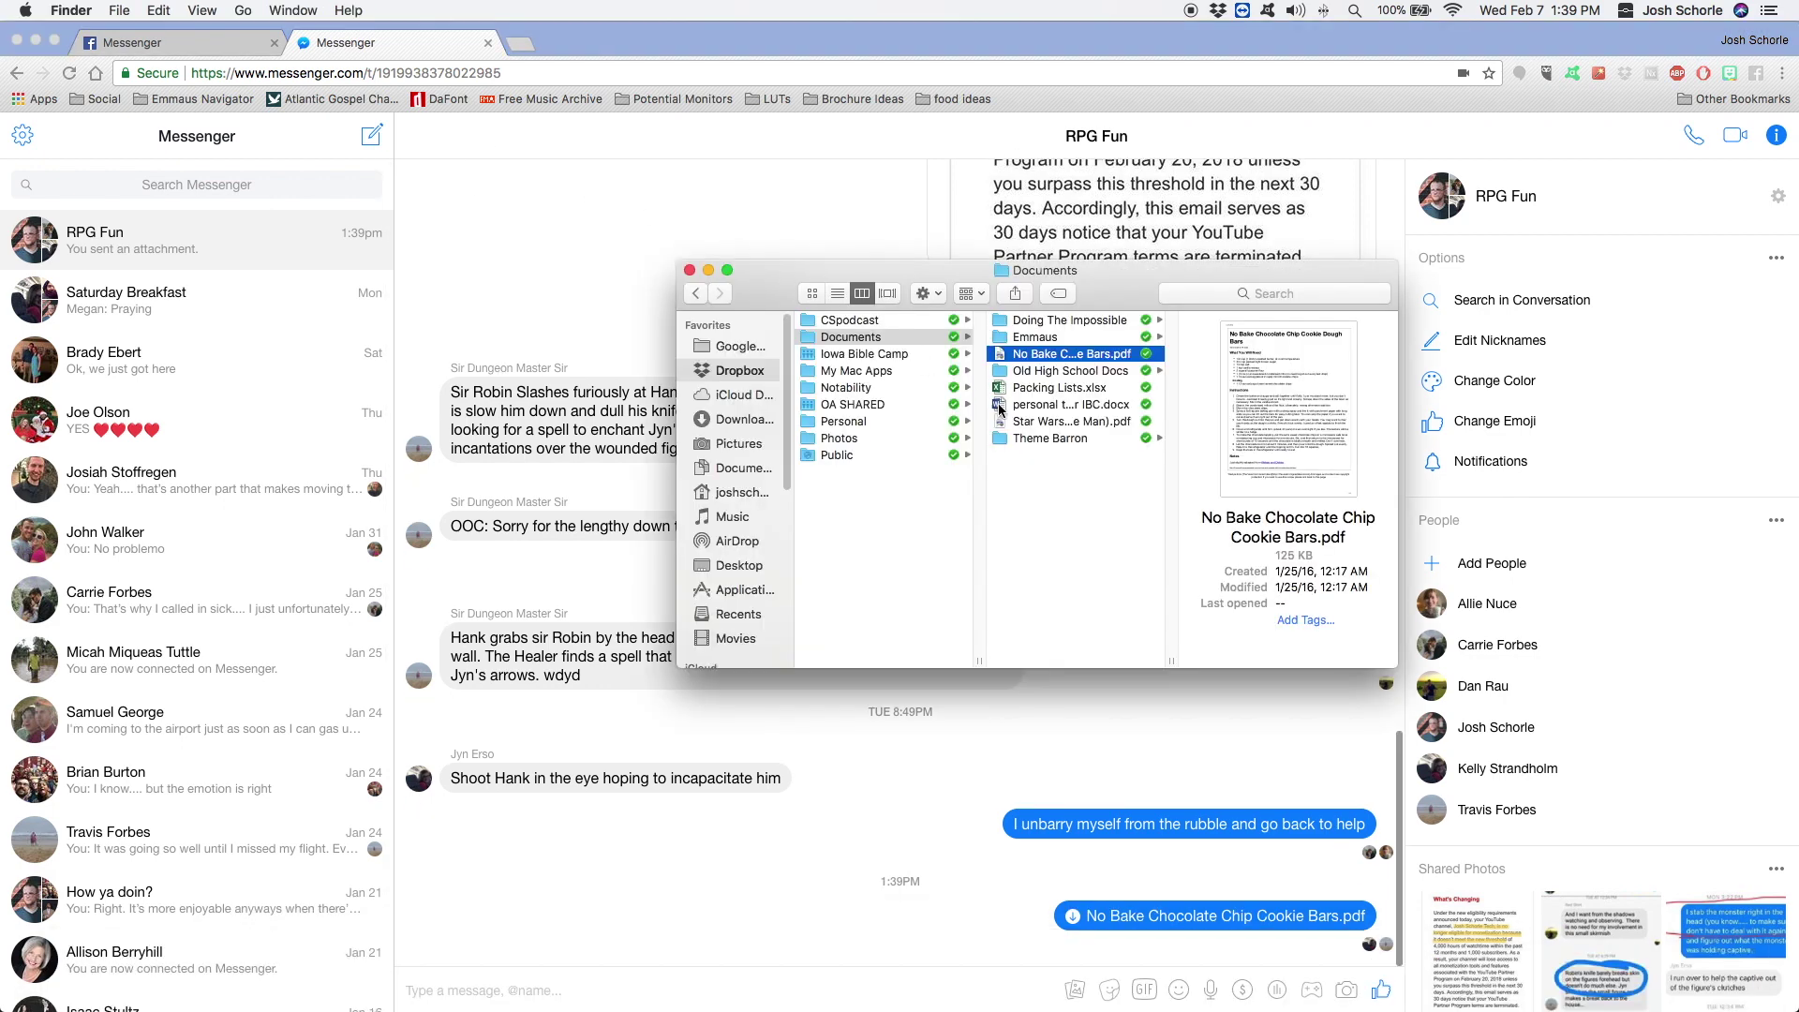
{"action": "left_click_drag", "start_coordinate": [1068, 421], "coordinate": [478, 992]}
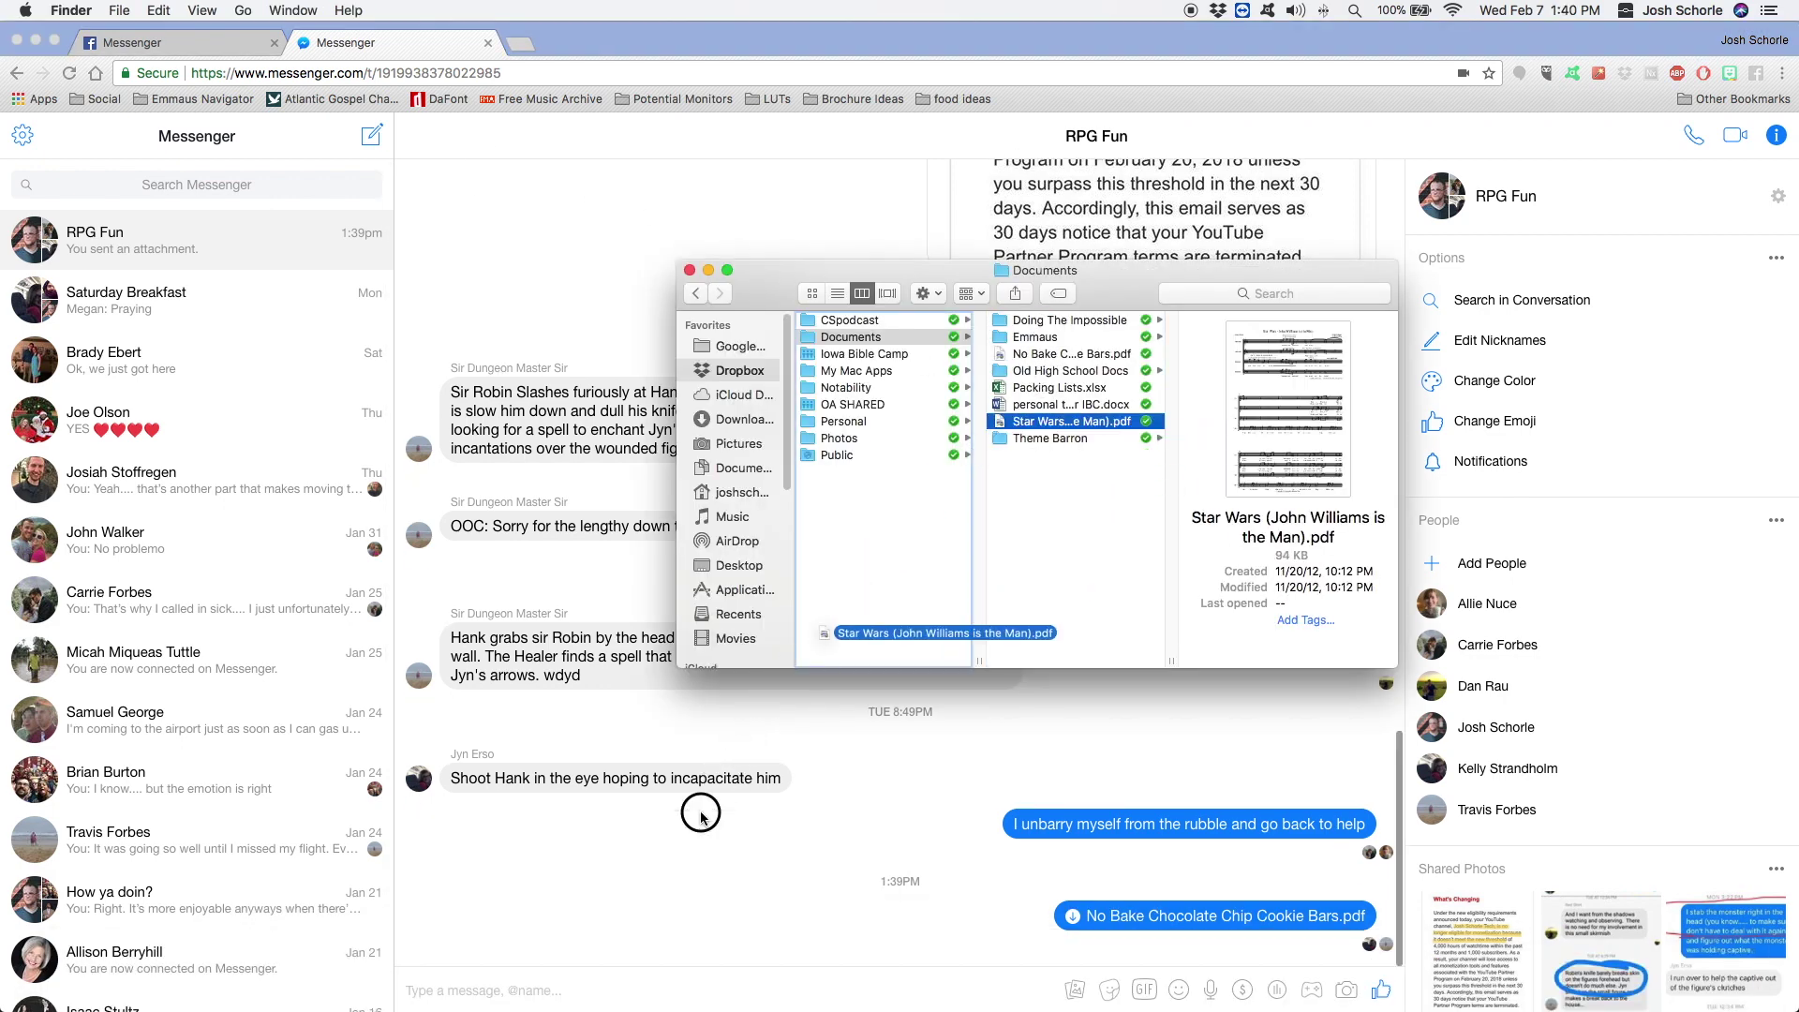